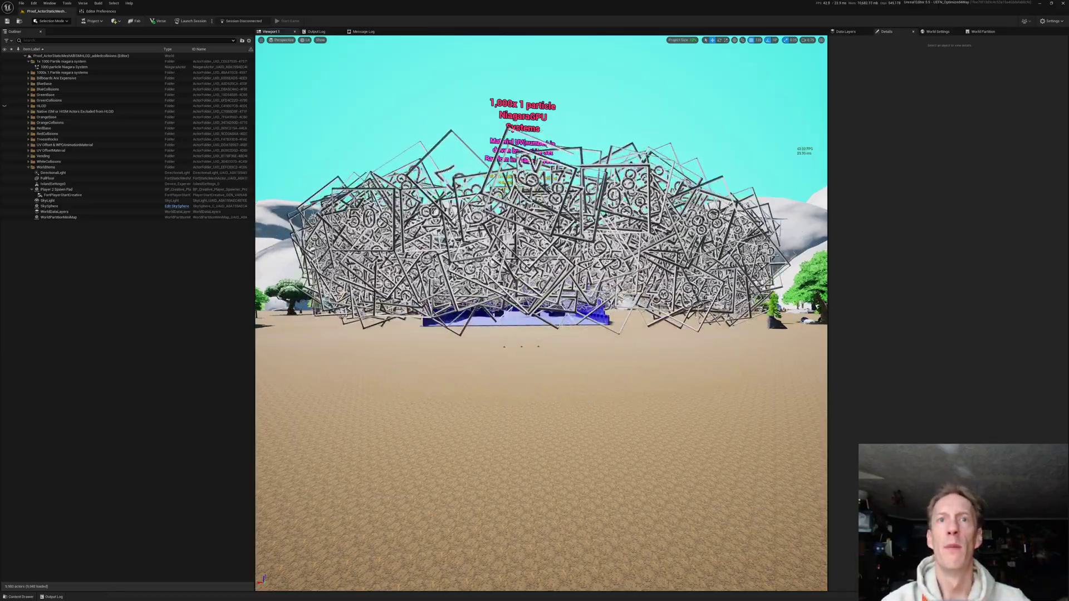
Jump the camera to the forest, then fly up to an overhead view of the whole map
{"action": "key", "text": "1"}
{"action": "right_click_drag", "start_coordinate": [542, 312], "coordinate": [564, 399]}
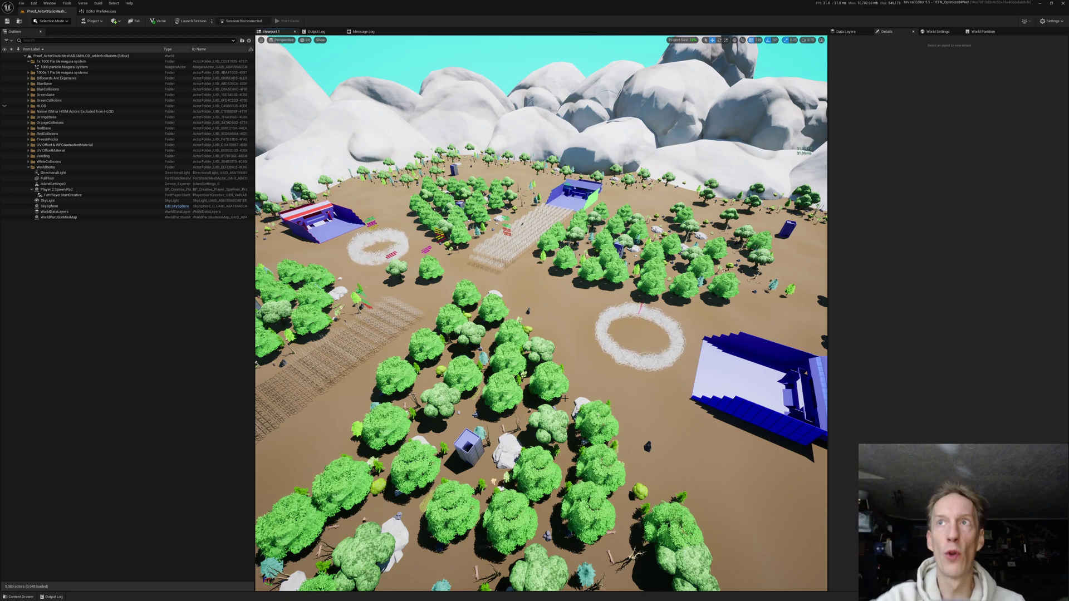
Turn on Preview Grids in World Settings, fly over the spawn area and go full-screen (F11)
{"action": "left_click", "coordinate": [988, 32]}
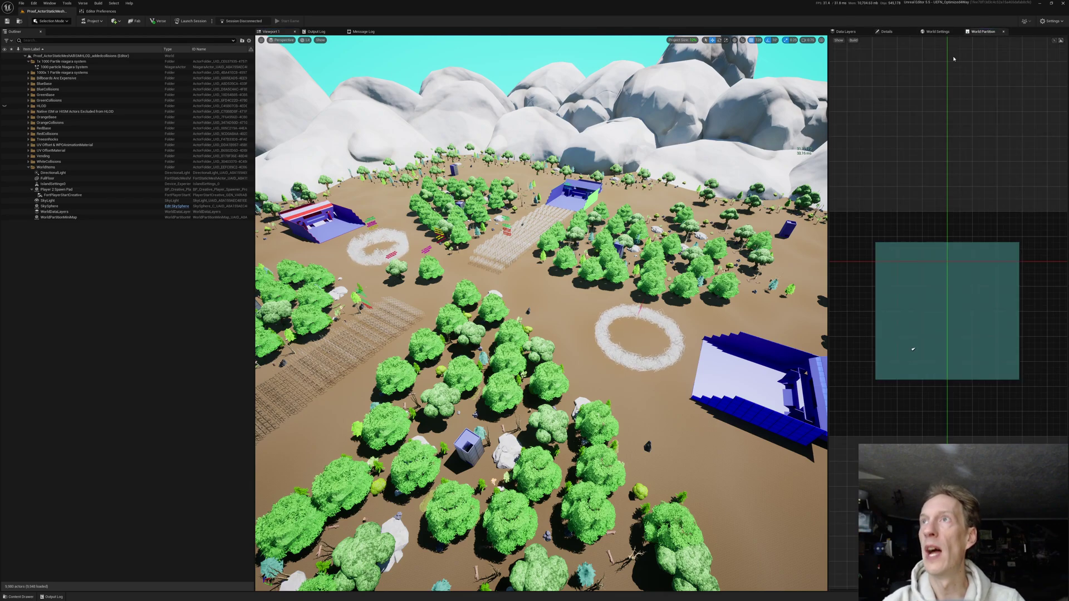
{"action": "left_click", "coordinate": [938, 32]}
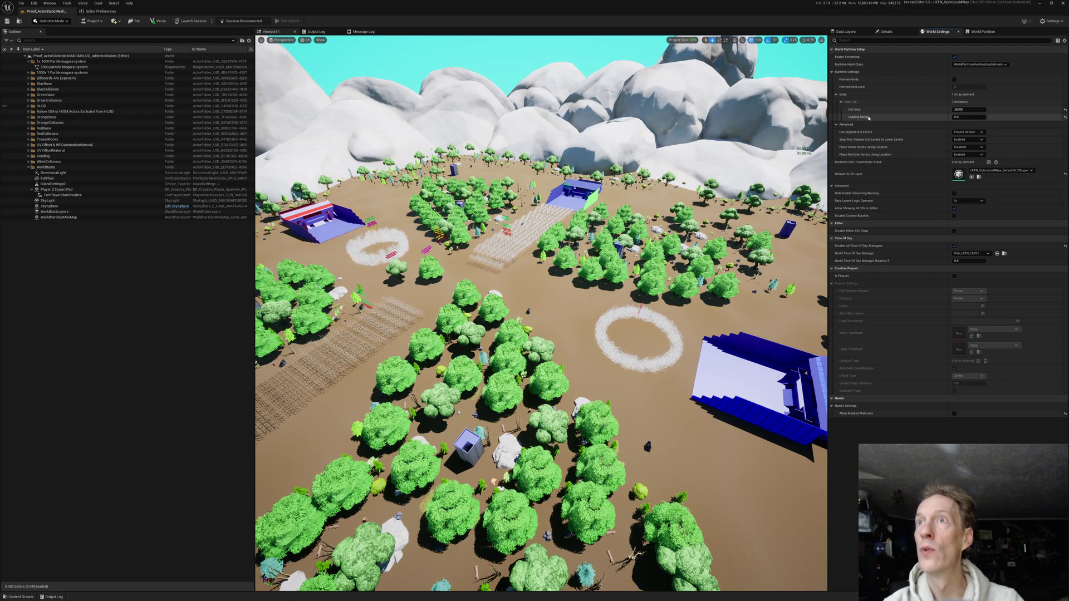
{"action": "left_click", "coordinate": [954, 80]}
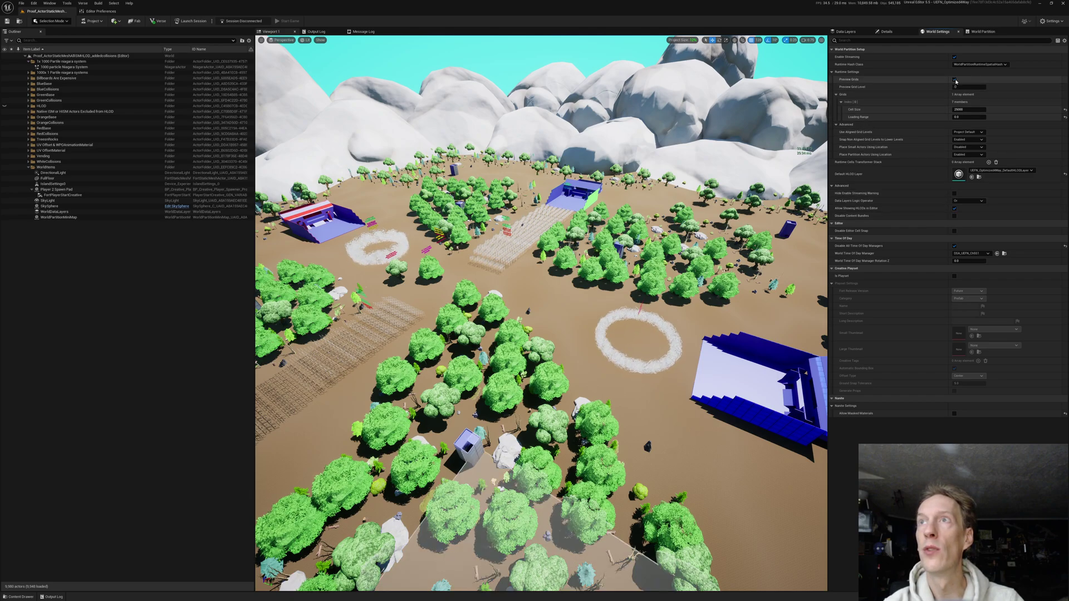
{"action": "mouse_move", "coordinate": [541, 312]}
{"action": "right_mouse_down"}
{"action": "mouse_move", "coordinate": [543, 357]}
{"action": "mouse_move", "coordinate": [539, 304]}
{"action": "mouse_move", "coordinate": [524, 305]}
{"action": "mouse_move", "coordinate": [551, 301]}
{"action": "right_mouse_up"}
{"action": "key", "text": "F11"}
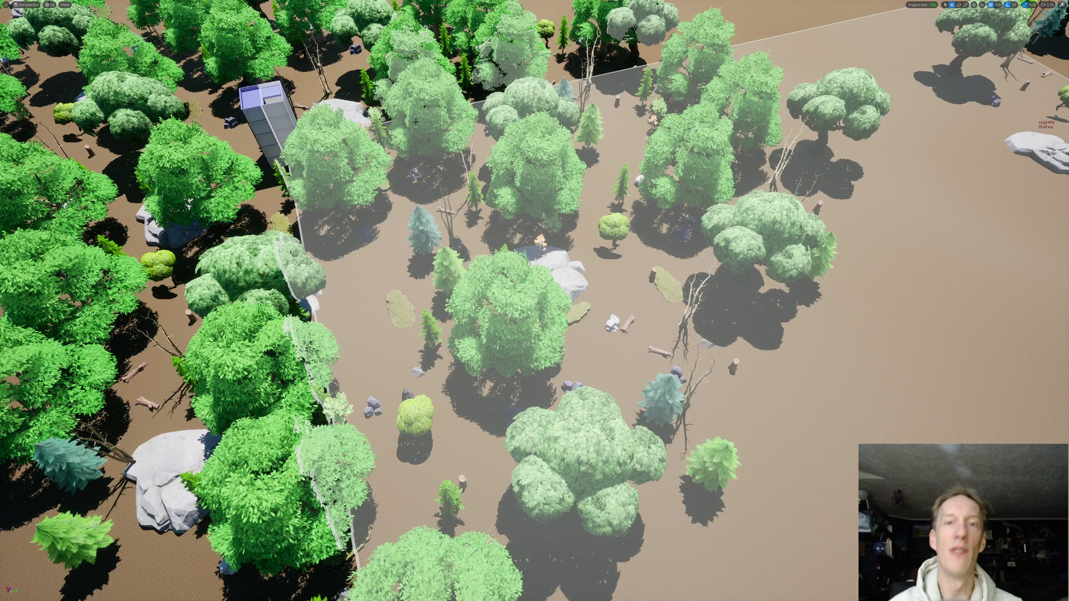
Pull back to view the mountains, then leave full-screen for the normal editor layout
{"action": "right_click_drag", "start_coordinate": [721, 125], "coordinate": [709, 152]}
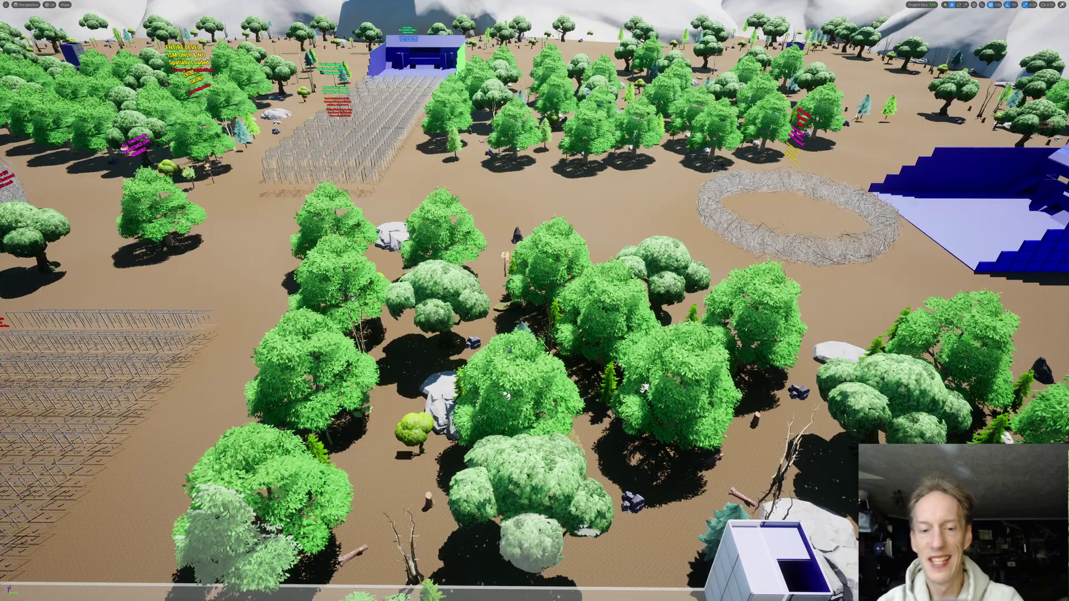
{"action": "key", "text": "F11"}
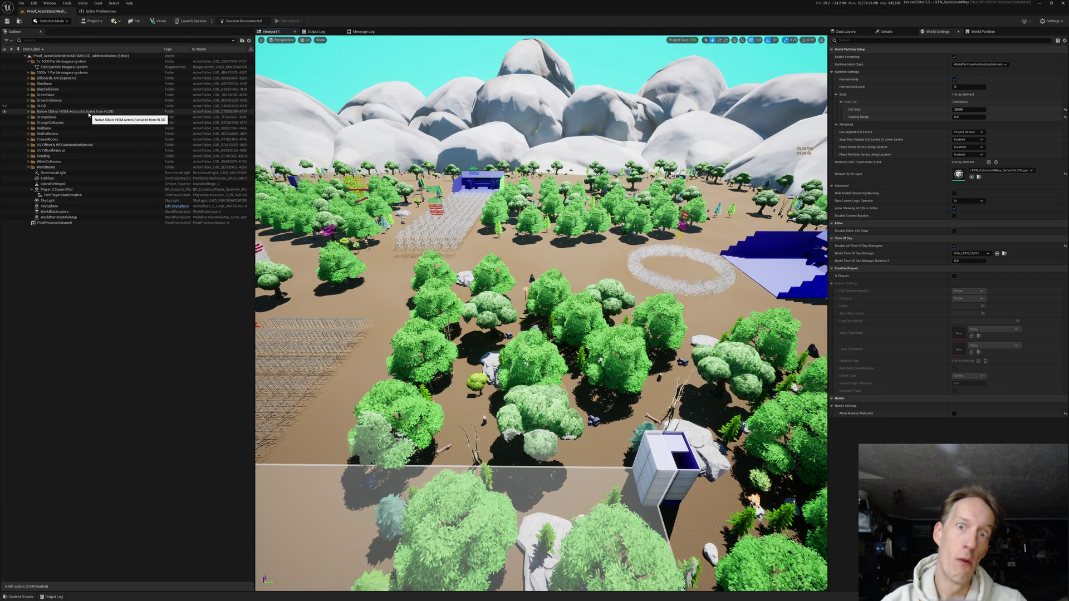
Select the large collision wall and raise it along Z to expose the red wall behind
{"action": "right_click_drag", "start_coordinate": [540, 312], "coordinate": [635, 223]}
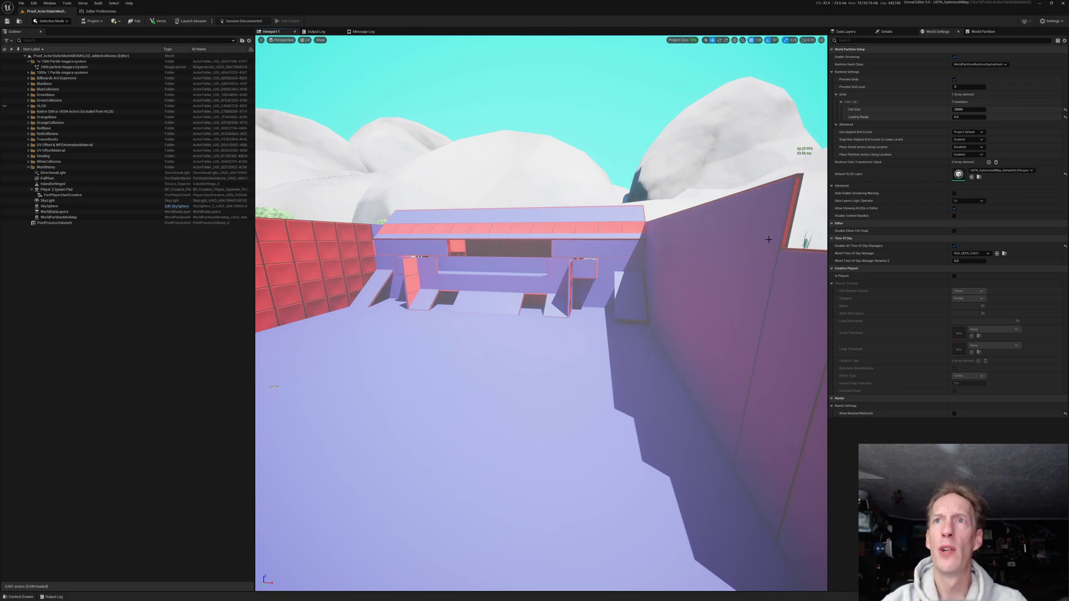
{"action": "left_click", "coordinate": [757, 235]}
{"action": "left_click_drag", "start_coordinate": [669, 260], "coordinate": [699, 96]}
{"action": "right_click_drag", "start_coordinate": [700, 95], "coordinate": [714, 100]}
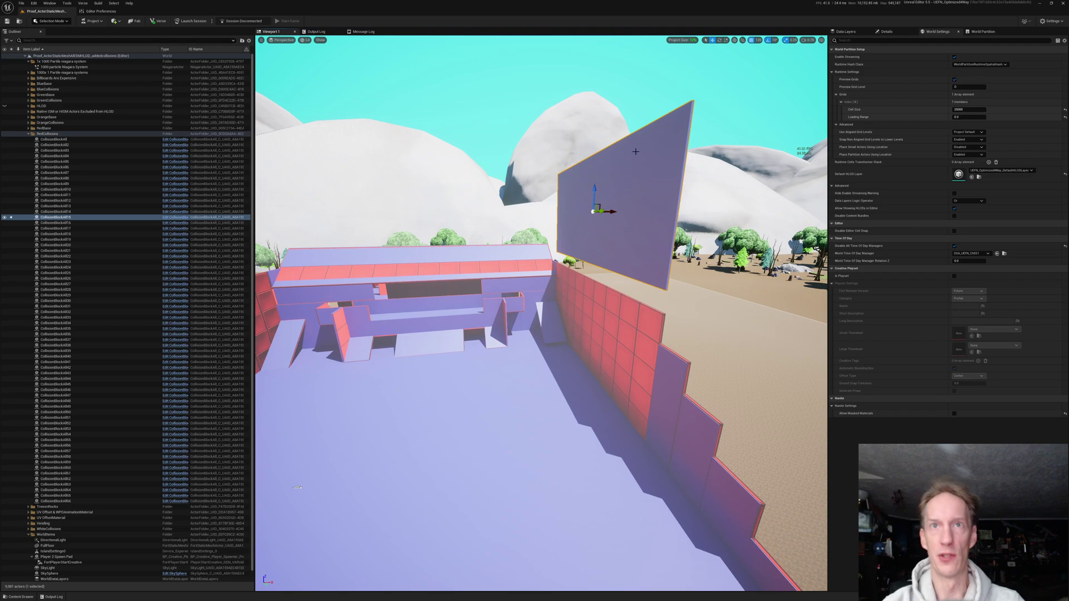
{"action": "left_click_drag", "start_coordinate": [595, 195], "coordinate": [596, 311]}
{"action": "right_click_drag", "start_coordinate": [596, 311], "coordinate": [535, 253]}
{"action": "key", "text": "w"}
{"action": "left_click", "coordinate": [486, 223]}
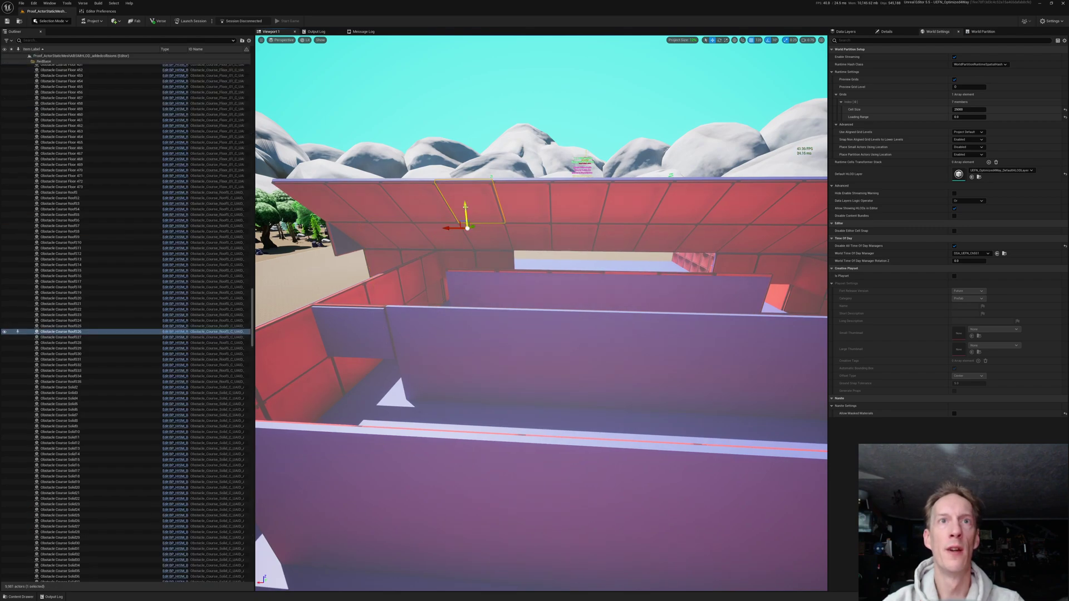
{"action": "left_click_drag", "start_coordinate": [465, 214], "coordinate": [468, 242]}
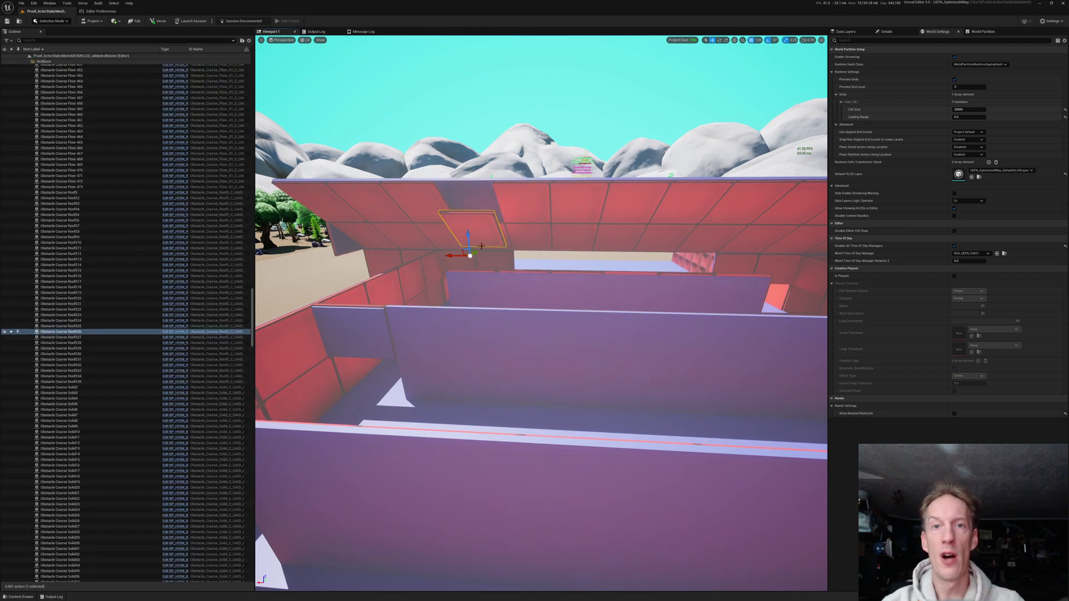
{"action": "left_click_drag", "start_coordinate": [468, 241], "coordinate": [467, 213]}
{"action": "right_click_drag", "start_coordinate": [530, 212], "coordinate": [530, 212]}
{"action": "left_click", "coordinate": [530, 212]}
{"action": "left_click_drag", "start_coordinate": [594, 281], "coordinate": [607, 241]}
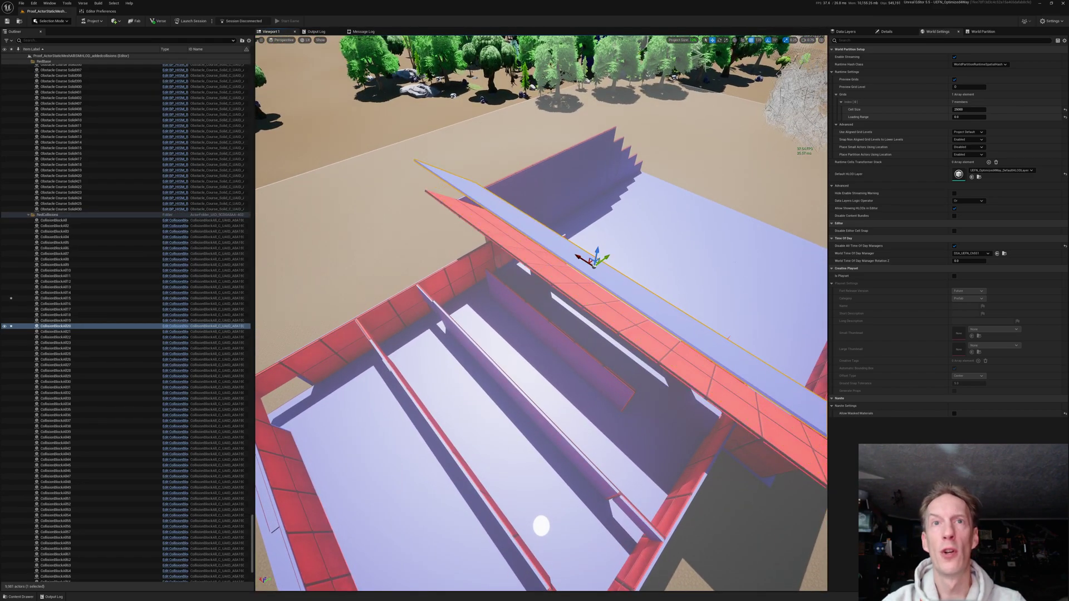
{"action": "left_click", "coordinate": [511, 252]}
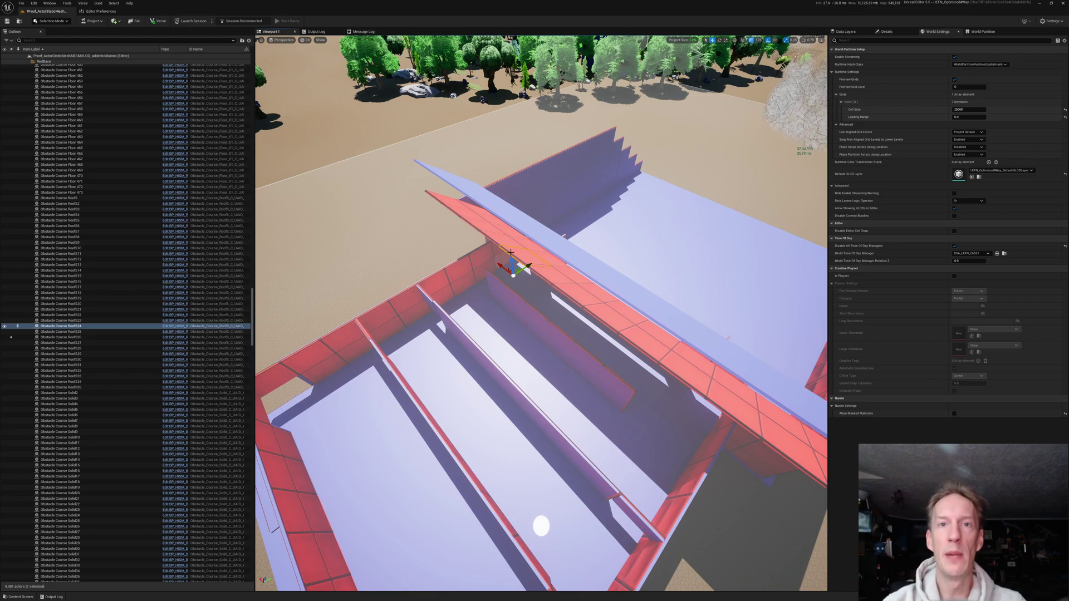
{"action": "left_click", "coordinate": [552, 239]}
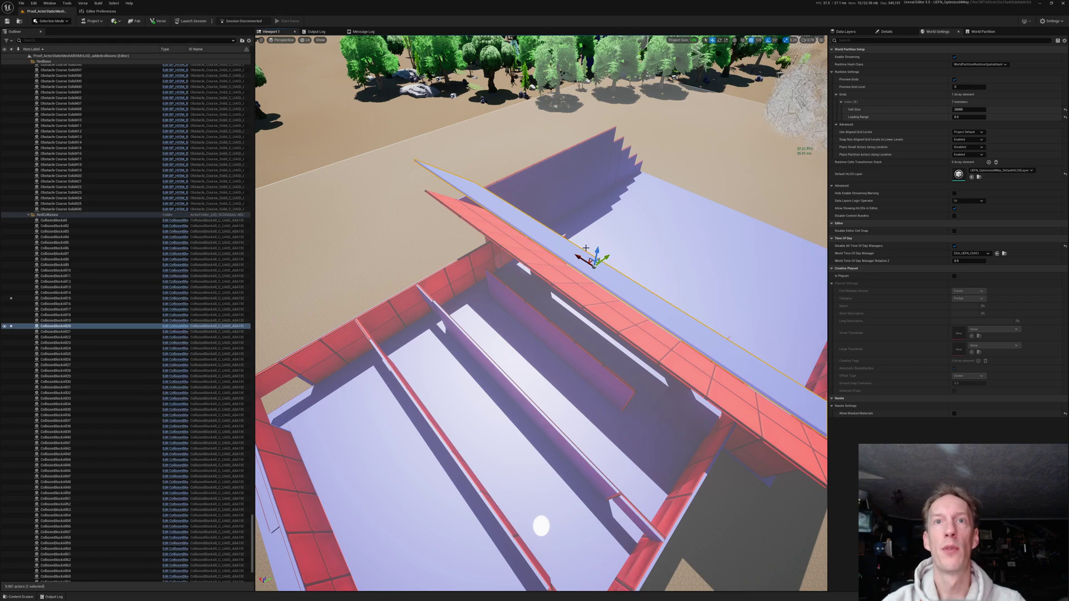
{"action": "left_click_drag", "start_coordinate": [592, 250], "coordinate": [597, 282]}
{"action": "key", "text": "f"}
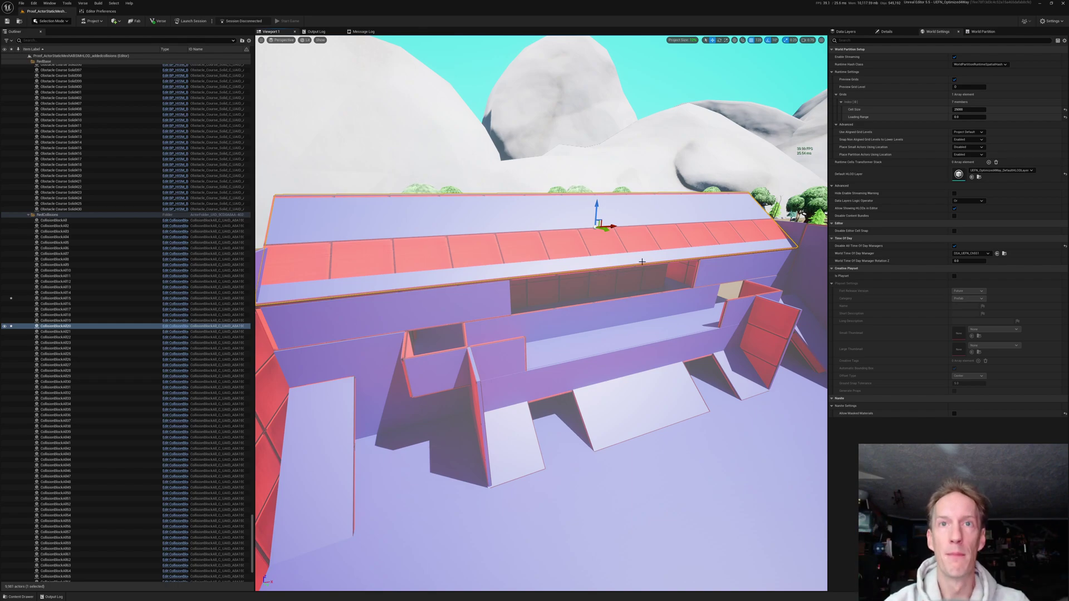
Clear the selection, select the FullFloor actor and frame the whole rock-ringed island arena
{"action": "left_click", "coordinate": [552, 154]}
{"action": "scroll", "coordinate": [552, 154], "scroll_direction": "up", "scroll_amount": 10}
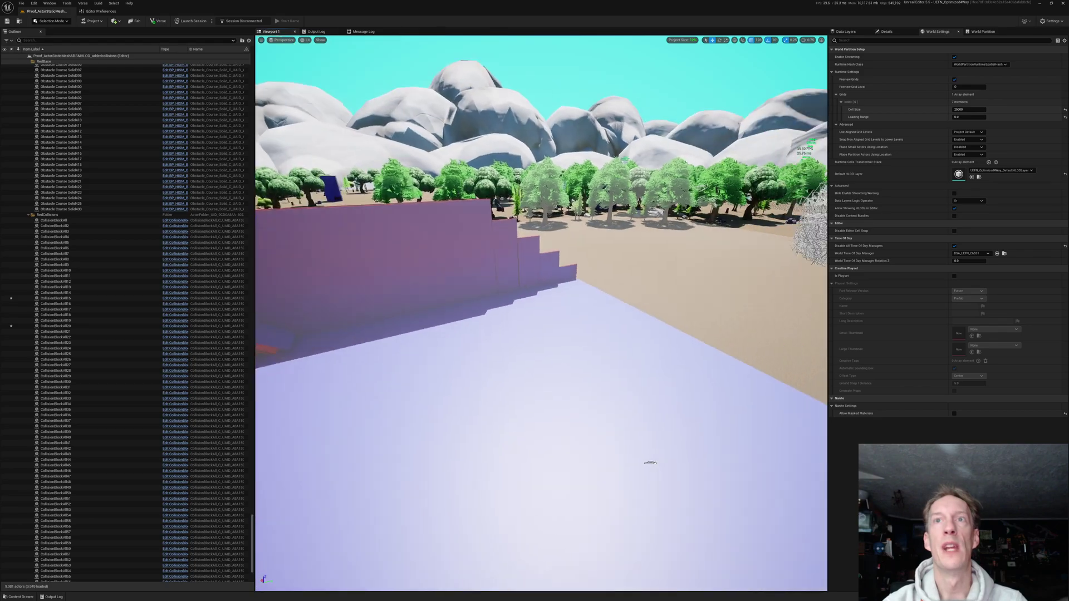
{"action": "scroll", "coordinate": [573, 146], "scroll_direction": "down", "scroll_amount": 10}
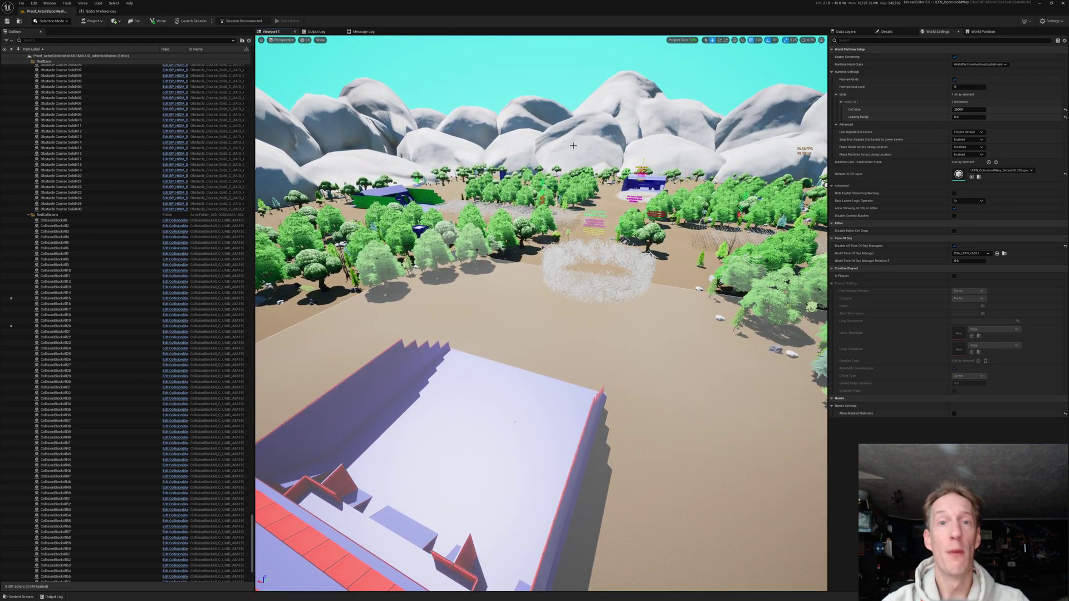
{"action": "right_click_drag", "start_coordinate": [573, 145], "coordinate": [535, 223]}
{"action": "left_click", "coordinate": [582, 202]}
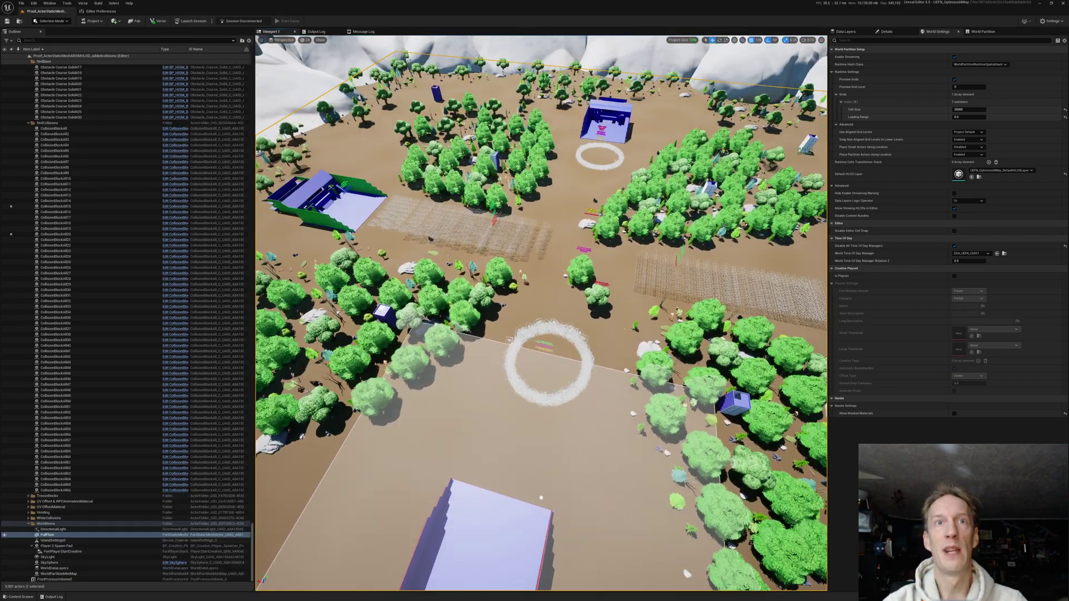
{"action": "right_click_drag", "start_coordinate": [540, 497], "coordinate": [600, 180]}
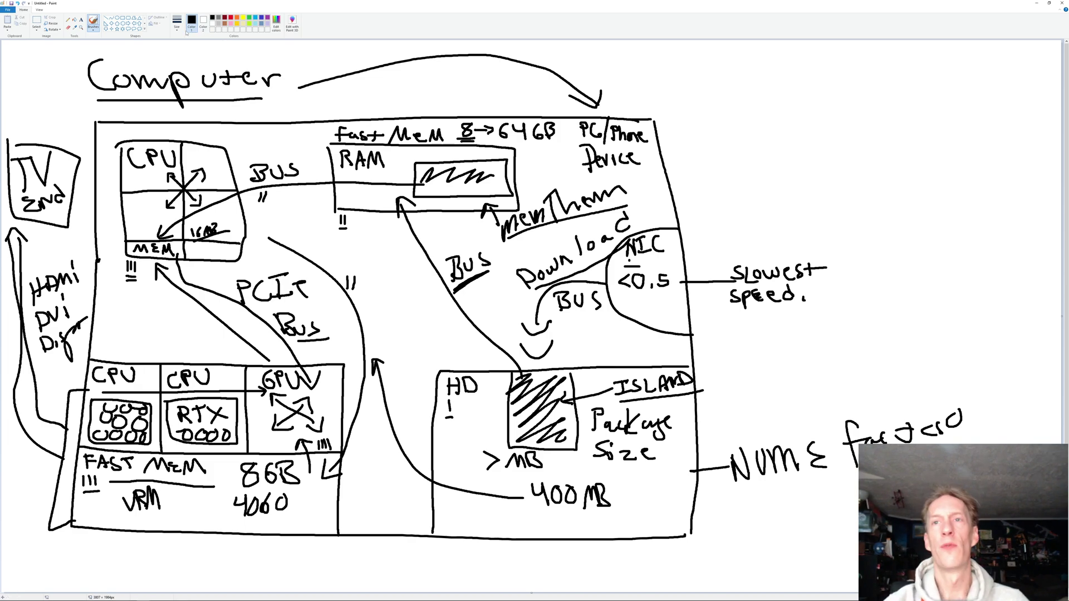
Switch the brush colour to red and underline the word Computer
{"action": "left_click", "coordinate": [231, 18]}
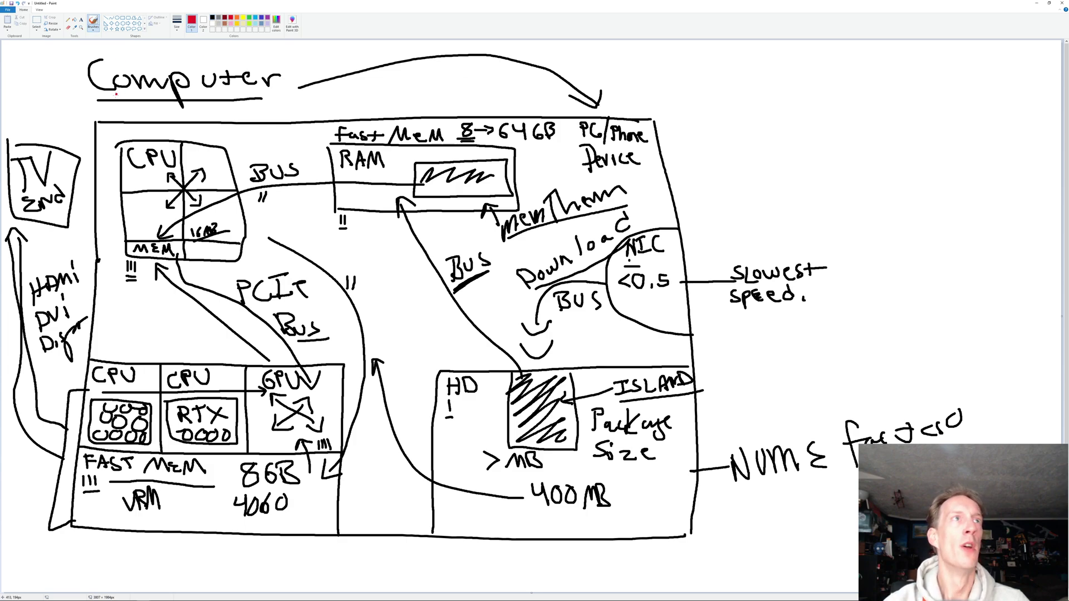
{"action": "left_click_drag", "start_coordinate": [96, 108], "coordinate": [265, 105]}
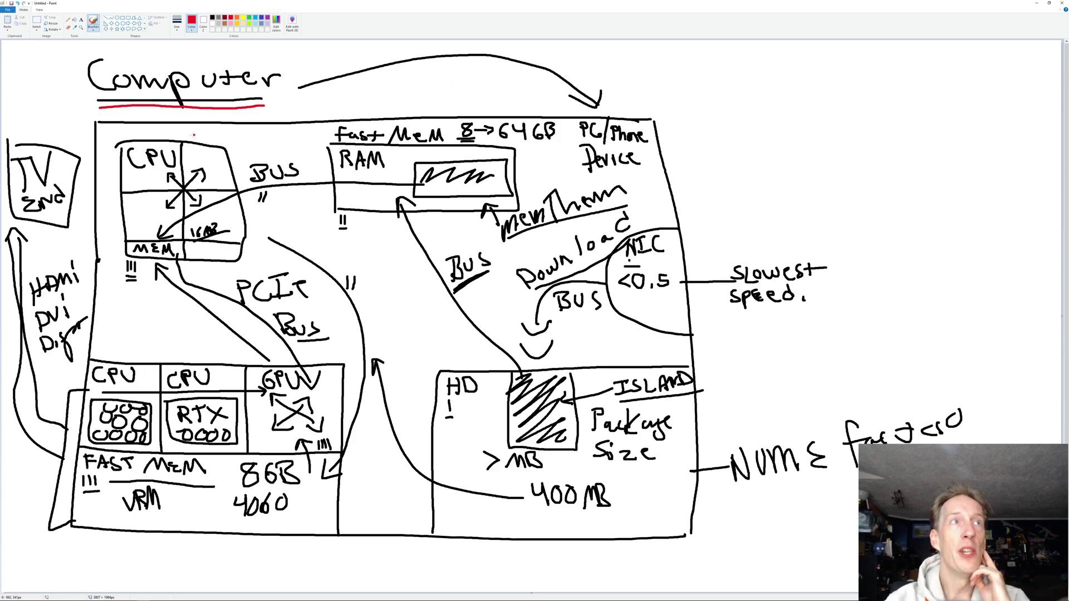
Trace the CPU box's top and left edges in red and outline the BUS label
{"action": "mouse_move", "coordinate": [192, 134]}
{"action": "left_mouse_down"}
{"action": "mouse_move", "coordinate": [113, 134]}
{"action": "mouse_move", "coordinate": [113, 280]}
{"action": "left_mouse_up"}
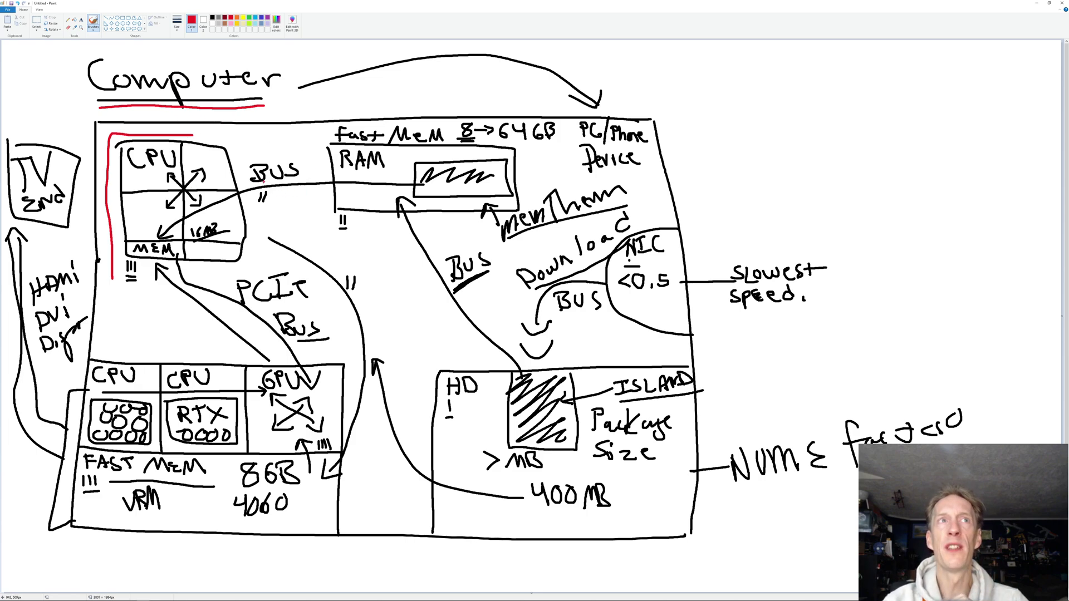
{"action": "mouse_move", "coordinate": [245, 162]}
{"action": "left_mouse_down"}
{"action": "mouse_move", "coordinate": [243, 177]}
{"action": "mouse_move", "coordinate": [244, 156]}
{"action": "mouse_move", "coordinate": [298, 152]}
{"action": "mouse_move", "coordinate": [306, 176]}
{"action": "left_mouse_up"}
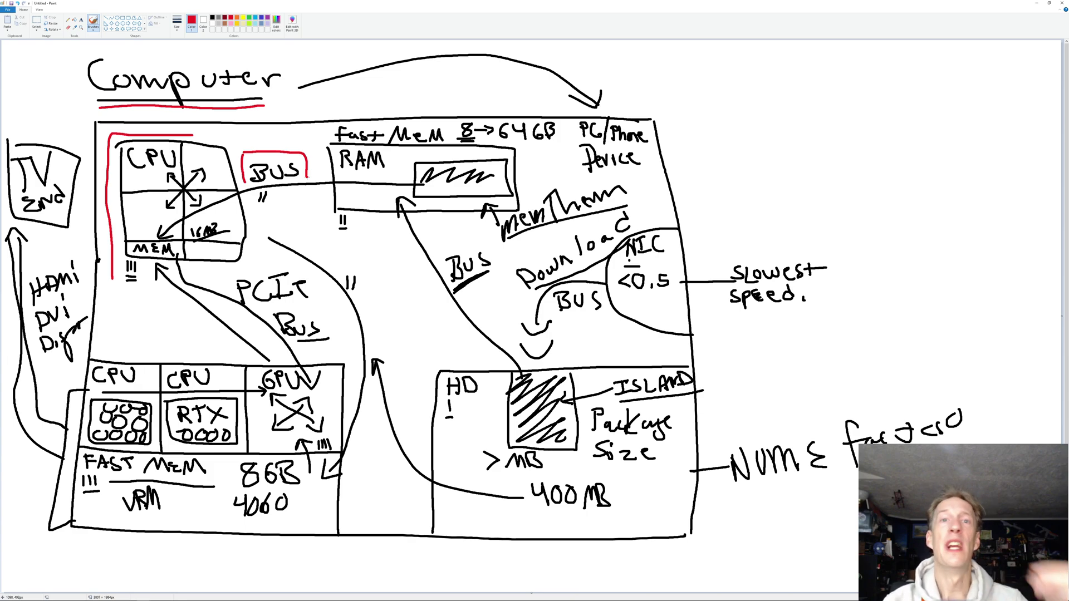
Draw a red curved arrow down to the PC/Phone Device box and label it 'Packets'
{"action": "mouse_move", "coordinate": [556, 54]}
{"action": "left_mouse_down"}
{"action": "mouse_move", "coordinate": [617, 82]}
{"action": "mouse_move", "coordinate": [632, 99]}
{"action": "left_mouse_up"}
{"action": "mouse_move", "coordinate": [635, 54]}
{"action": "left_mouse_down"}
{"action": "mouse_move", "coordinate": [644, 90]}
{"action": "mouse_move", "coordinate": [639, 71]}
{"action": "mouse_move", "coordinate": [675, 86]}
{"action": "left_mouse_up"}
{"action": "left_click_drag", "start_coordinate": [682, 45], "coordinate": [684, 87]}
{"action": "left_click_drag", "start_coordinate": [696, 67], "coordinate": [715, 81]}
{"action": "left_click_drag", "start_coordinate": [724, 67], "coordinate": [717, 83]}
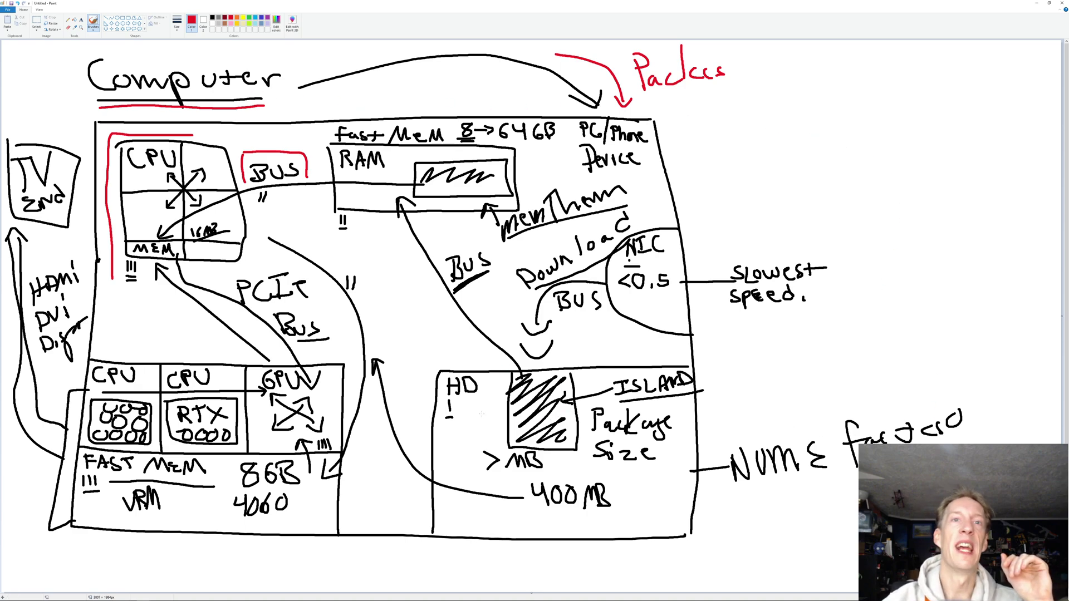
Underline HD in the hard-drive box with a short red stroke
{"action": "left_click_drag", "start_coordinate": [459, 399], "coordinate": [482, 399]}
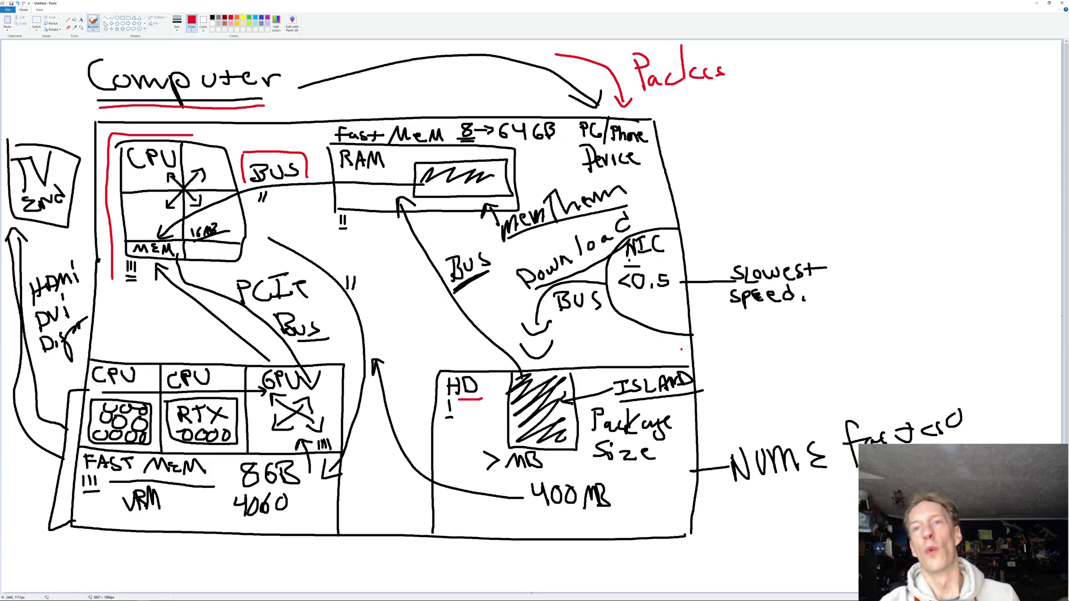
Underline 400 MB in red and zigzag over the hatched block beside HD
{"action": "left_click_drag", "start_coordinate": [536, 516], "coordinate": [624, 515]}
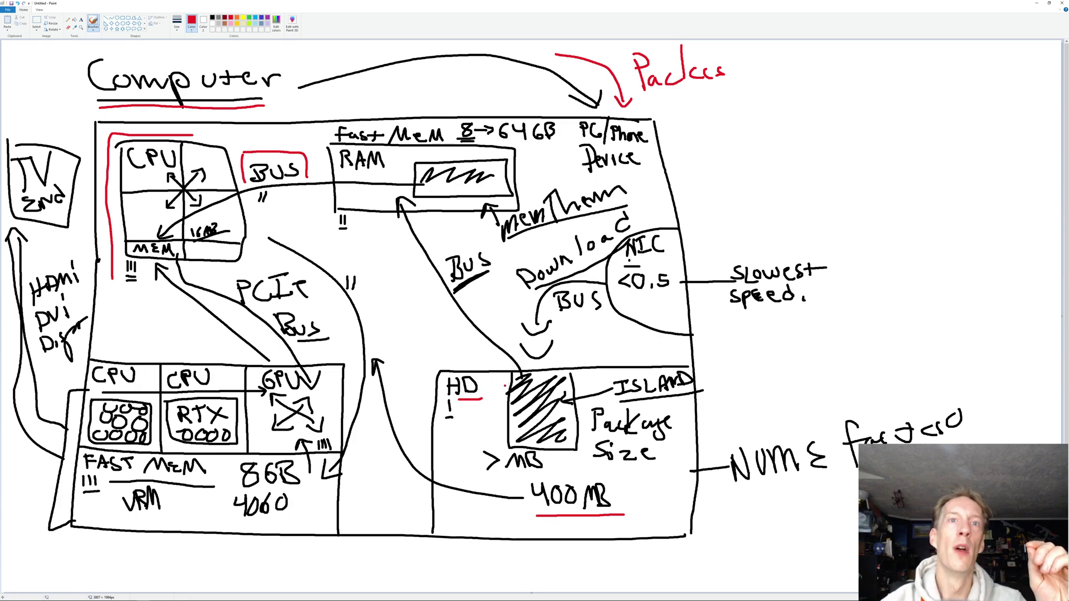
{"action": "mouse_move", "coordinate": [533, 385]}
{"action": "left_mouse_down"}
{"action": "mouse_move", "coordinate": [551, 385]}
{"action": "mouse_move", "coordinate": [524, 402]}
{"action": "mouse_move", "coordinate": [562, 426]}
{"action": "mouse_move", "coordinate": [545, 431]}
{"action": "left_mouse_up"}
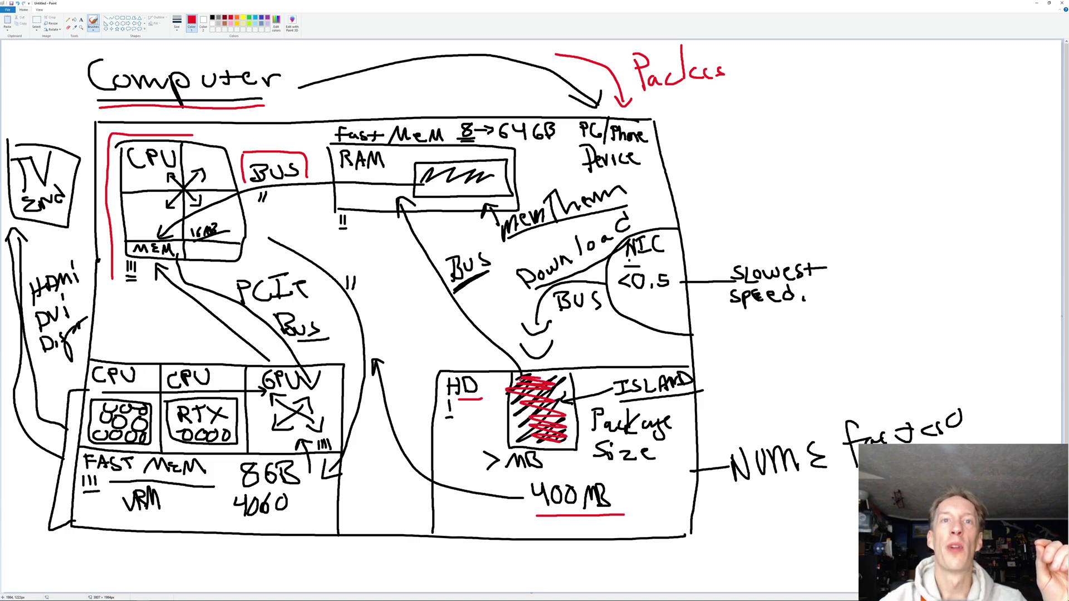
{"action": "mouse_move", "coordinate": [520, 380]}
{"action": "left_mouse_down"}
{"action": "mouse_move", "coordinate": [473, 339]}
{"action": "mouse_move", "coordinate": [379, 198]}
{"action": "mouse_move", "coordinate": [390, 205]}
{"action": "left_mouse_up"}
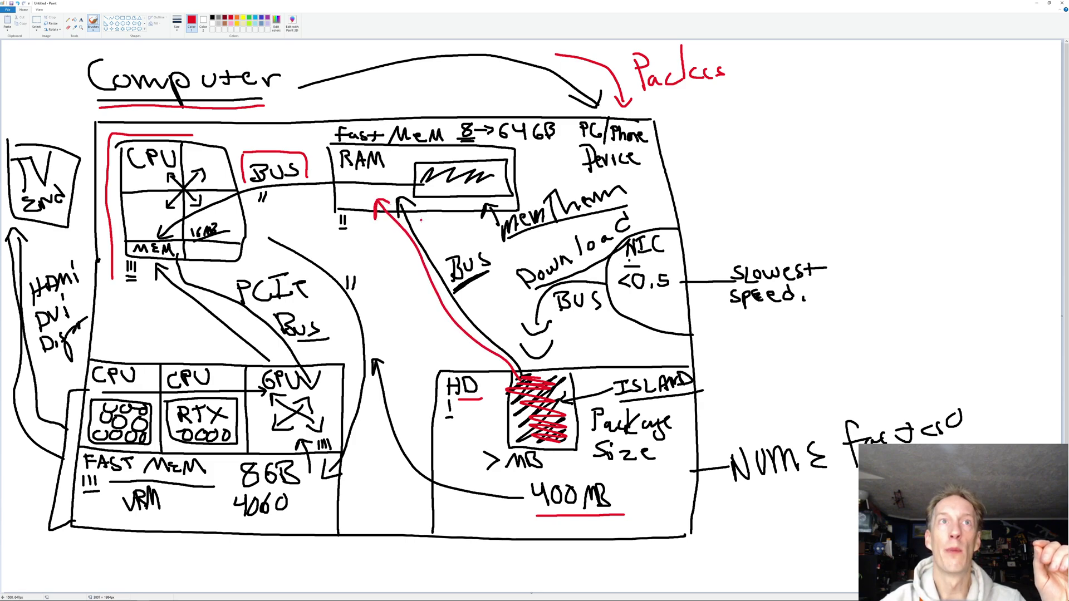
{"action": "left_click_drag", "start_coordinate": [341, 175], "coordinate": [386, 174]}
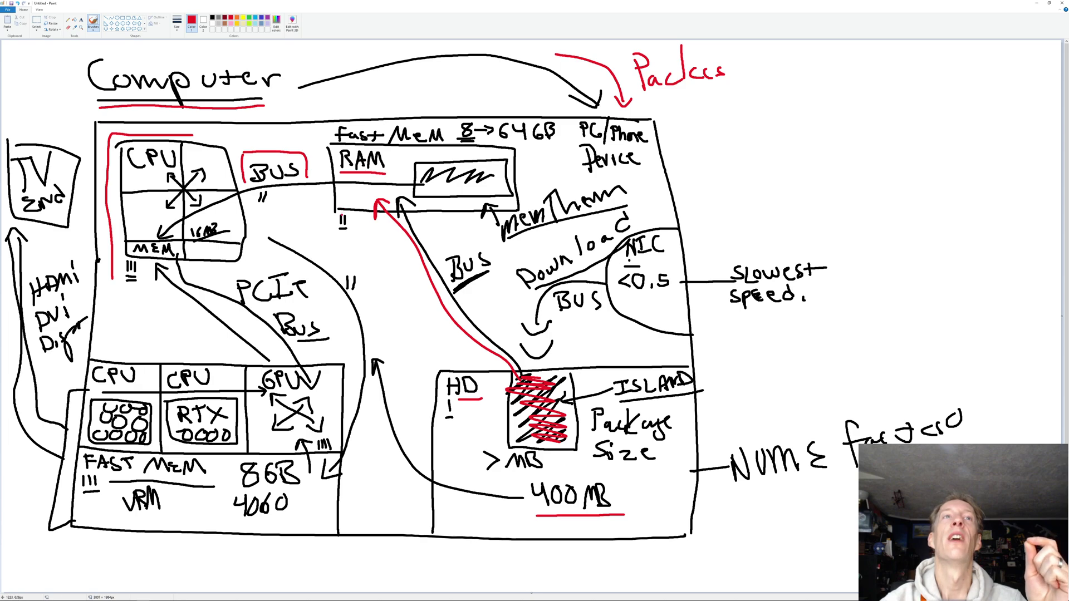
{"action": "left_click_drag", "start_coordinate": [339, 234], "coordinate": [346, 232]}
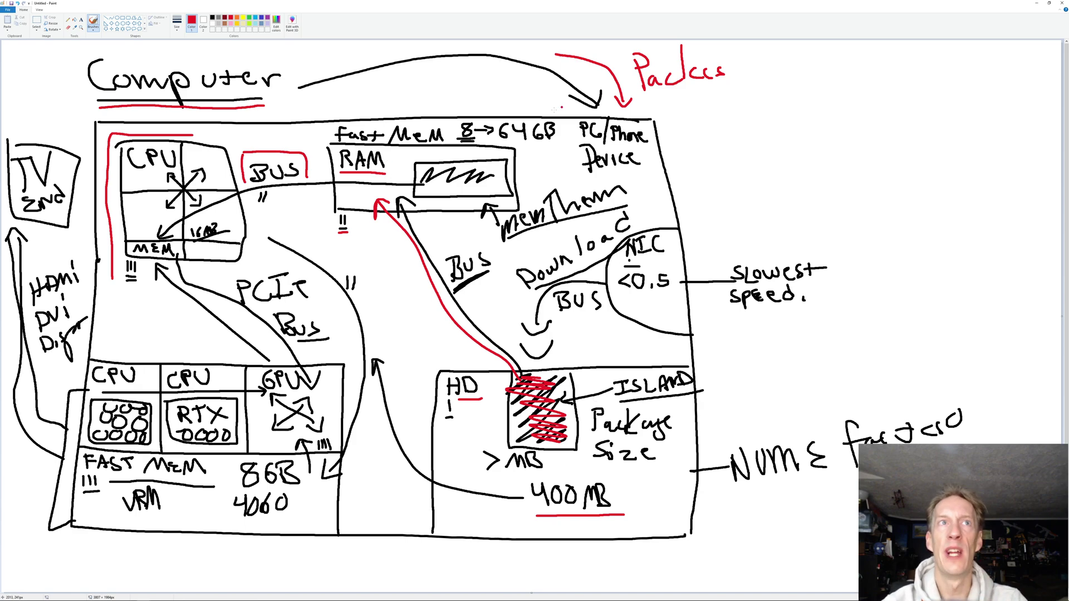
In blue, draw a two-way CPU–RAM arrow, outline MEM, and write 64MB beside it
{"action": "left_click", "coordinate": [261, 17]}
{"action": "mouse_move", "coordinate": [320, 205]}
{"action": "left_mouse_down"}
{"action": "mouse_move", "coordinate": [250, 210]}
{"action": "mouse_move", "coordinate": [315, 214]}
{"action": "left_mouse_up"}
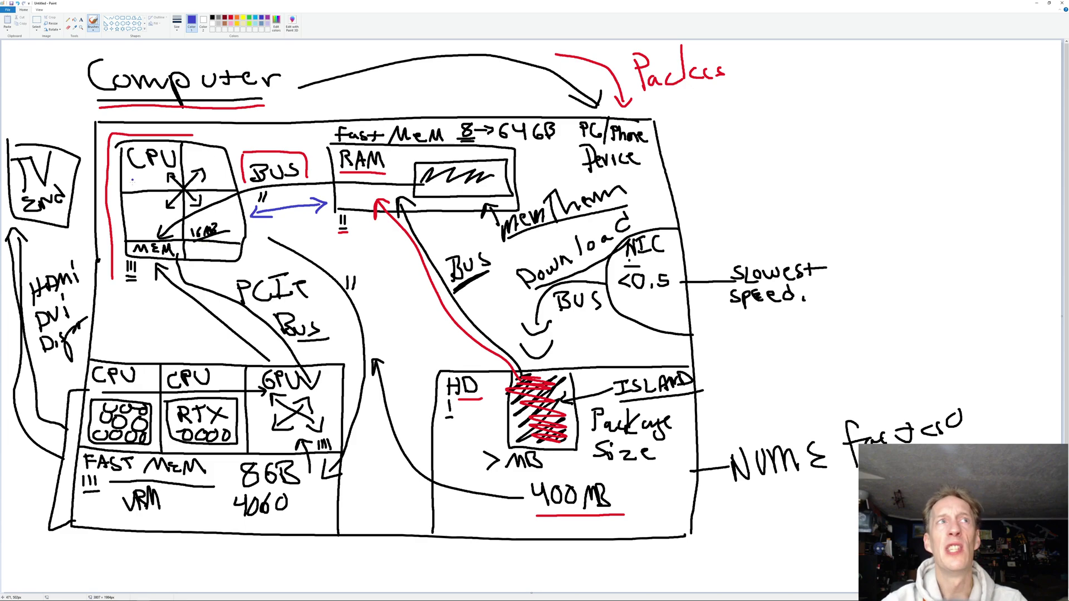
{"action": "mouse_move", "coordinate": [133, 254]}
{"action": "left_mouse_down"}
{"action": "mouse_move", "coordinate": [179, 260]}
{"action": "mouse_move", "coordinate": [181, 242]}
{"action": "mouse_move", "coordinate": [134, 238]}
{"action": "mouse_move", "coordinate": [132, 256]}
{"action": "left_mouse_up"}
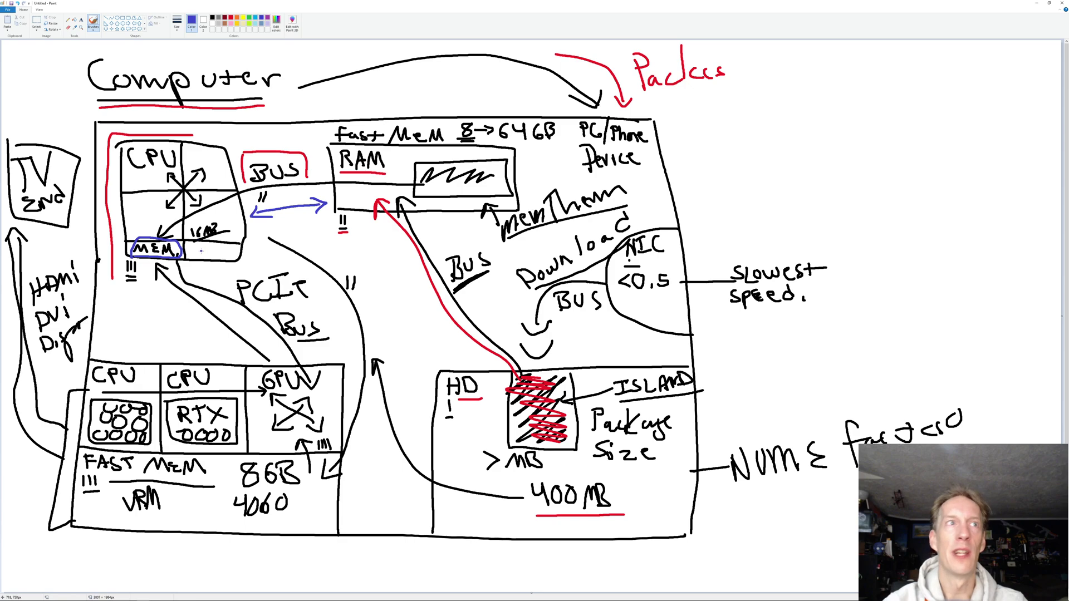
{"action": "mouse_move", "coordinate": [199, 246]}
{"action": "left_mouse_down"}
{"action": "mouse_move", "coordinate": [226, 239]}
{"action": "mouse_move", "coordinate": [224, 252]}
{"action": "left_mouse_up"}
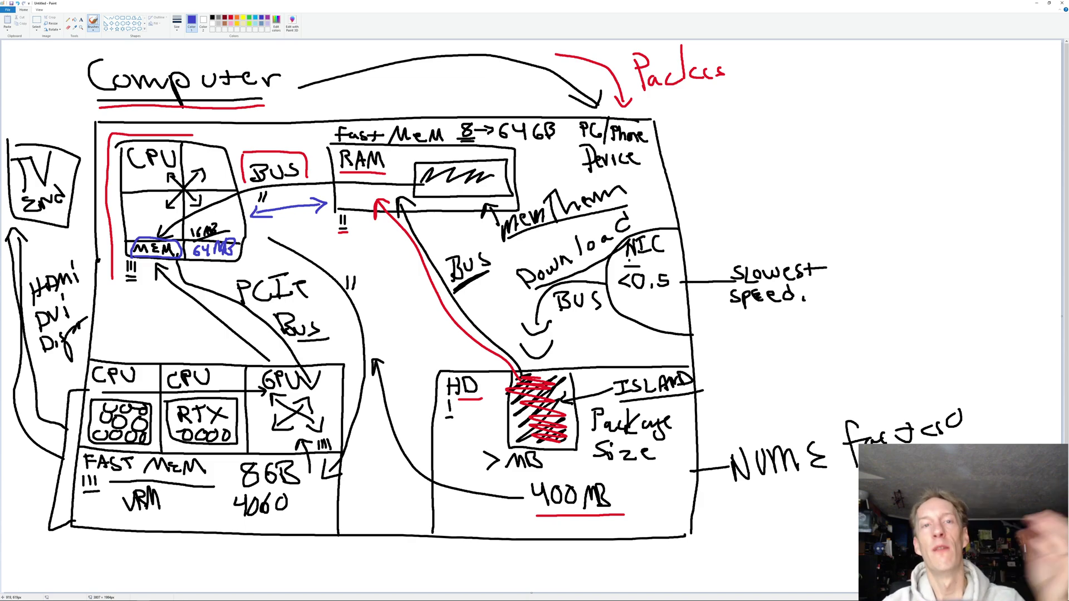
Draw a blue arrow from MEM down to the GPU, then underline the lower CPU label and 8GB
{"action": "mouse_move", "coordinate": [173, 268]}
{"action": "left_mouse_down"}
{"action": "mouse_move", "coordinate": [269, 359]}
{"action": "mouse_move", "coordinate": [291, 354]}
{"action": "left_mouse_up"}
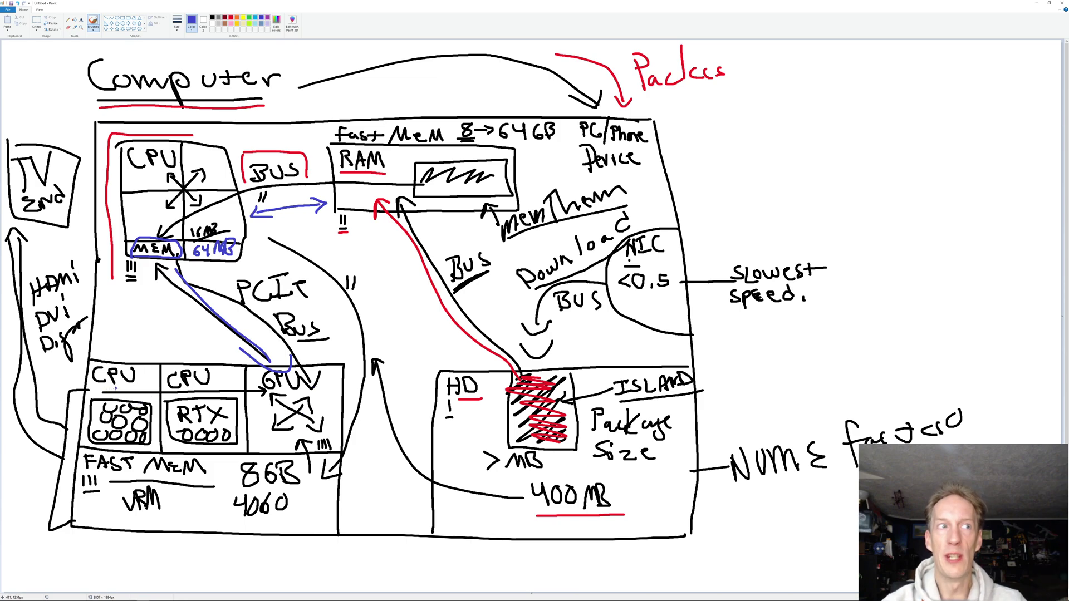
{"action": "left_click_drag", "start_coordinate": [105, 389], "coordinate": [144, 388]}
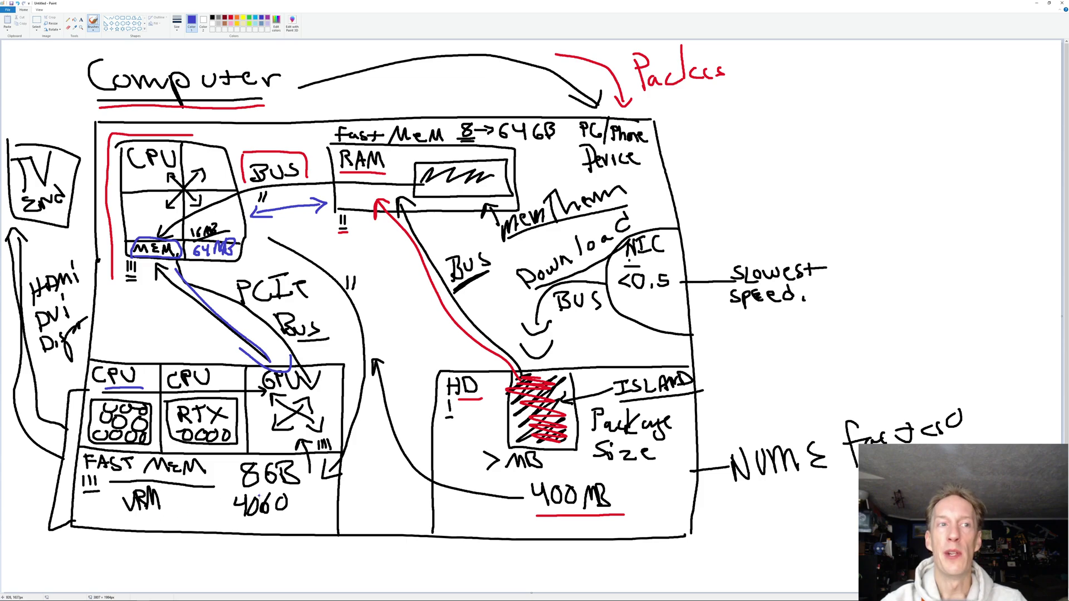
{"action": "left_click_drag", "start_coordinate": [240, 490], "coordinate": [301, 490]}
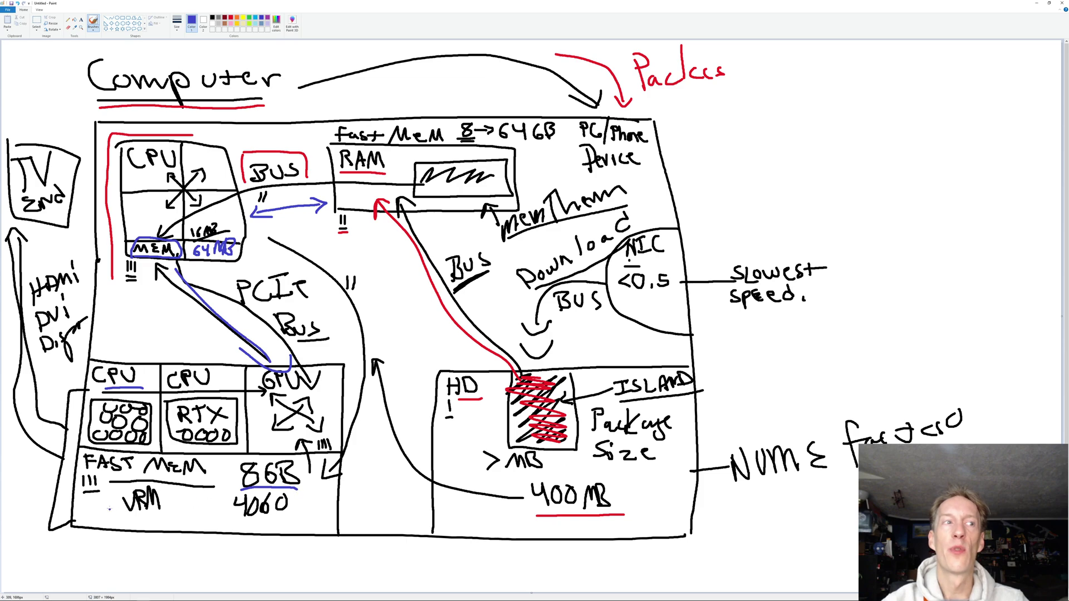
Underline the III mark, circle the !! below RAM, and draw a curved arrow from GPU to MEM
{"action": "left_click_drag", "start_coordinate": [85, 494], "coordinate": [102, 494]}
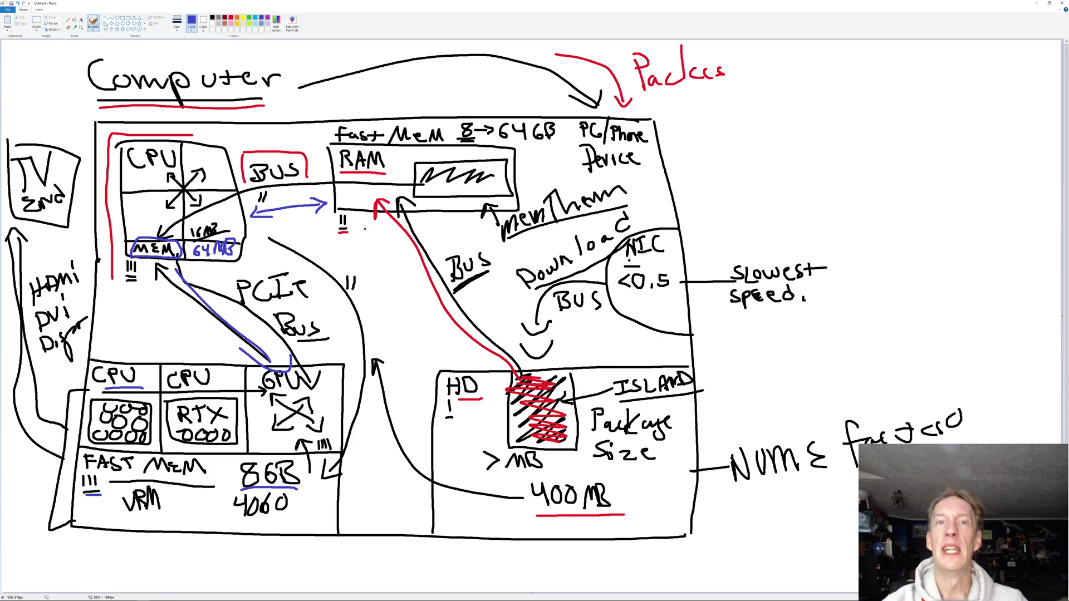
{"action": "mouse_move", "coordinate": [359, 208]}
{"action": "left_mouse_down"}
{"action": "mouse_move", "coordinate": [328, 211]}
{"action": "mouse_move", "coordinate": [328, 230]}
{"action": "mouse_move", "coordinate": [353, 239]}
{"action": "mouse_move", "coordinate": [364, 217]}
{"action": "left_mouse_up"}
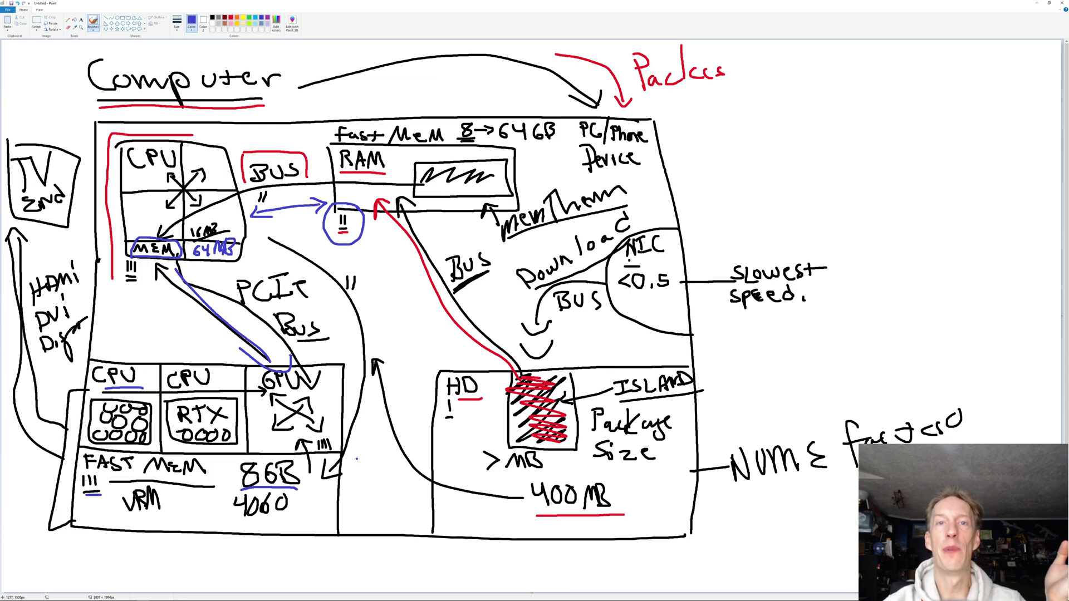
{"action": "mouse_move", "coordinate": [355, 459]}
{"action": "left_mouse_down"}
{"action": "mouse_move", "coordinate": [377, 392]}
{"action": "mouse_move", "coordinate": [373, 304]}
{"action": "mouse_move", "coordinate": [336, 264]}
{"action": "mouse_move", "coordinate": [277, 256]}
{"action": "left_mouse_up"}
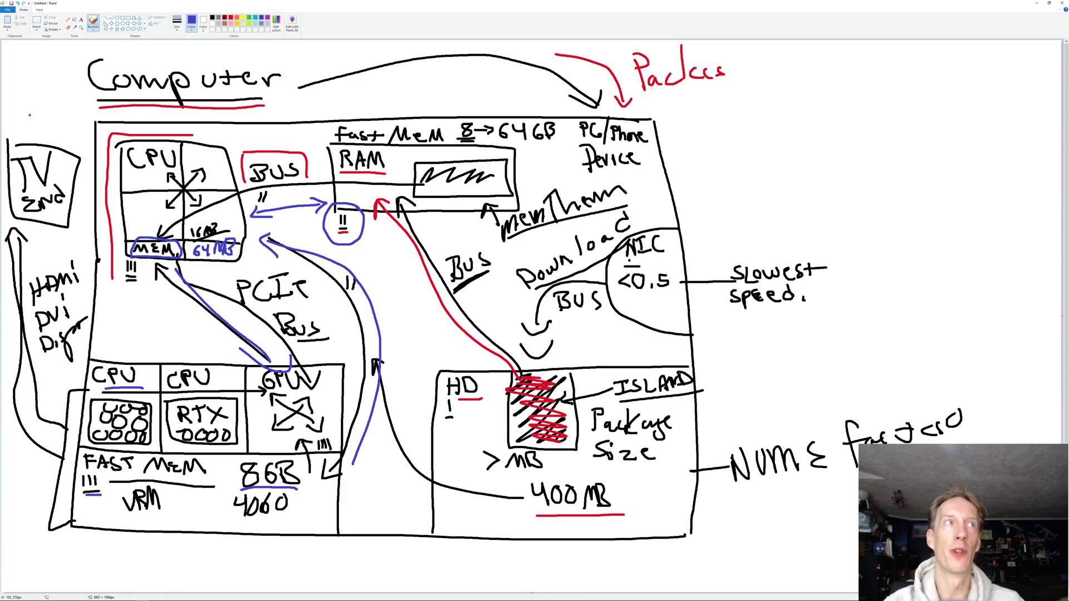
Write FPS in blue above the TV box and add blue flow dashes along the red bus line
{"action": "mouse_move", "coordinate": [29, 116]}
{"action": "left_mouse_down"}
{"action": "mouse_move", "coordinate": [17, 118]}
{"action": "mouse_move", "coordinate": [16, 138]}
{"action": "mouse_move", "coordinate": [46, 121]}
{"action": "mouse_move", "coordinate": [48, 137]}
{"action": "left_mouse_up"}
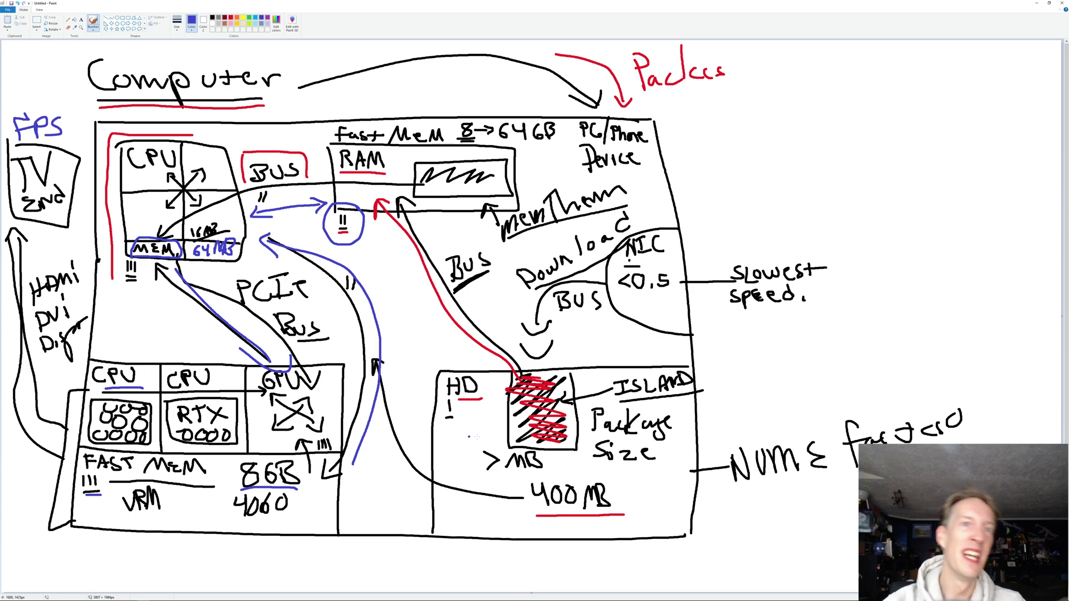
{"action": "mouse_move", "coordinate": [421, 288]}
{"action": "left_mouse_down"}
{"action": "mouse_move", "coordinate": [435, 314]}
{"action": "mouse_move", "coordinate": [405, 285]}
{"action": "left_mouse_up"}
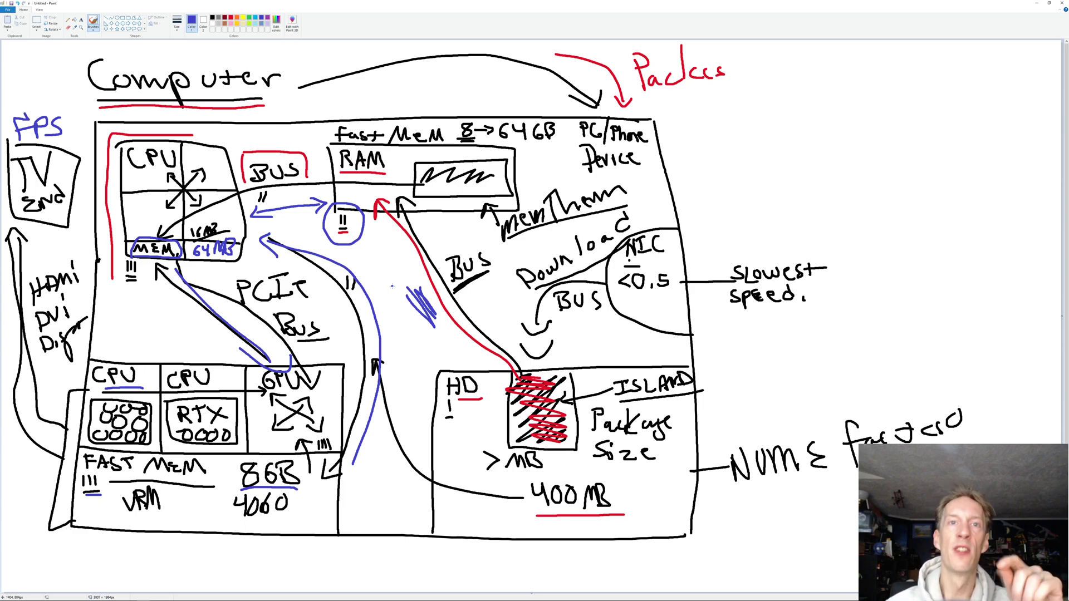
Ring the HD hatched block, RAM zigzag block, CPU arrows and lower graphics boxes in blue
{"action": "mouse_move", "coordinate": [557, 379]}
{"action": "left_mouse_down"}
{"action": "mouse_move", "coordinate": [508, 409]}
{"action": "mouse_move", "coordinate": [537, 384]}
{"action": "left_mouse_up"}
{"action": "mouse_move", "coordinate": [449, 155]}
{"action": "left_mouse_down"}
{"action": "mouse_move", "coordinate": [443, 195]}
{"action": "mouse_move", "coordinate": [479, 153]}
{"action": "mouse_move", "coordinate": [427, 157]}
{"action": "left_mouse_up"}
{"action": "mouse_move", "coordinate": [213, 160]}
{"action": "left_mouse_down"}
{"action": "mouse_move", "coordinate": [187, 159]}
{"action": "mouse_move", "coordinate": [220, 162]}
{"action": "left_mouse_up"}
{"action": "mouse_move", "coordinate": [304, 390]}
{"action": "left_mouse_down"}
{"action": "mouse_move", "coordinate": [162, 359]}
{"action": "mouse_move", "coordinate": [222, 379]}
{"action": "left_mouse_up"}
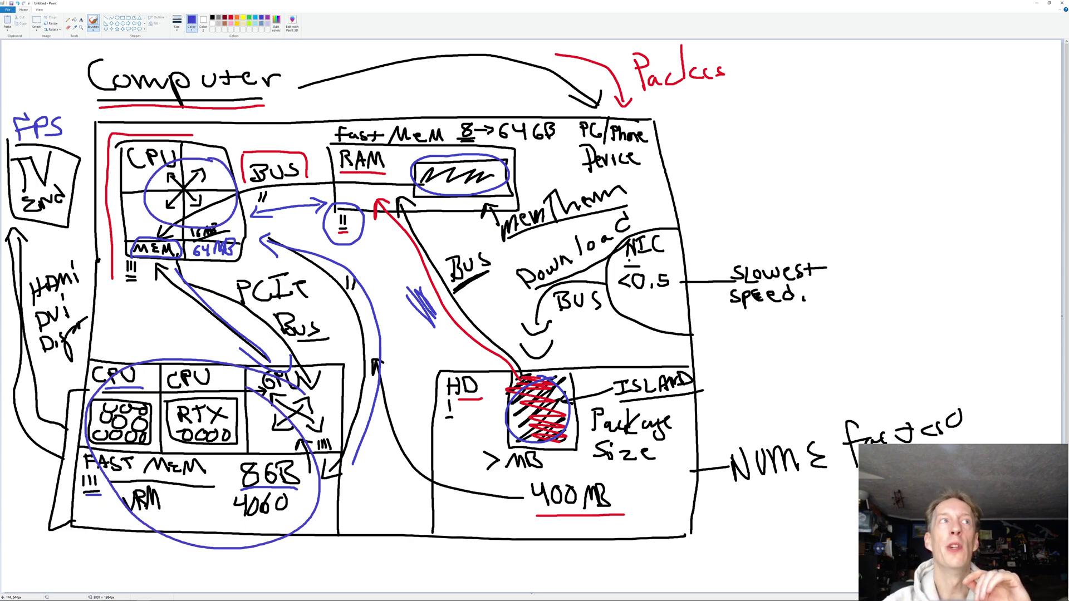